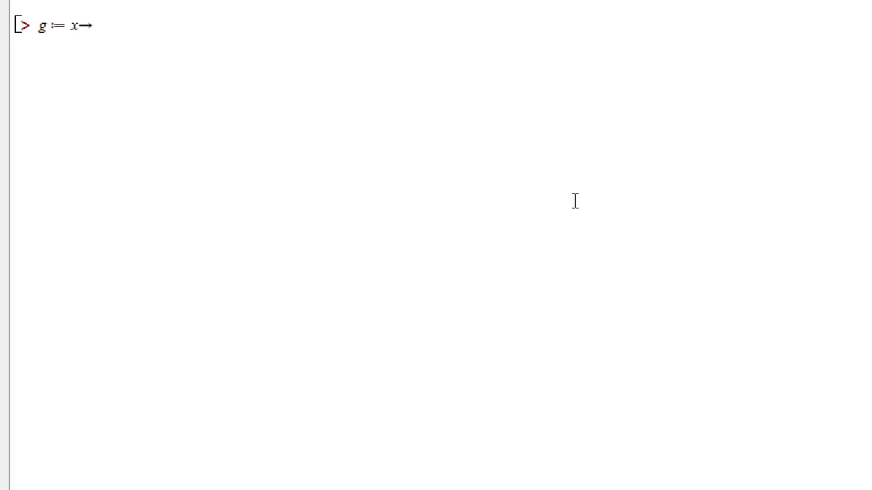
Enter and execute g := x → 1/(x+1) − 1 in 2D math, then start plot(g(x)) on the next line
text(1/(x+1)
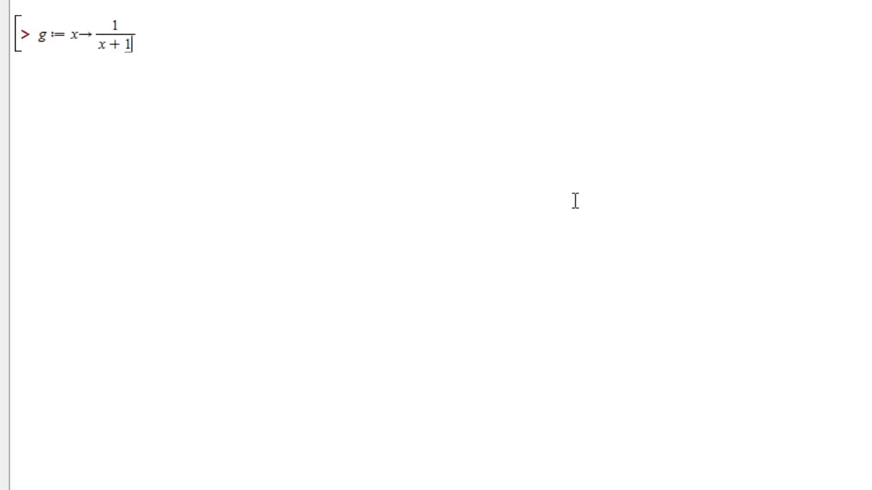
key(Right)
text(-1)
key(Return)
text(pi)
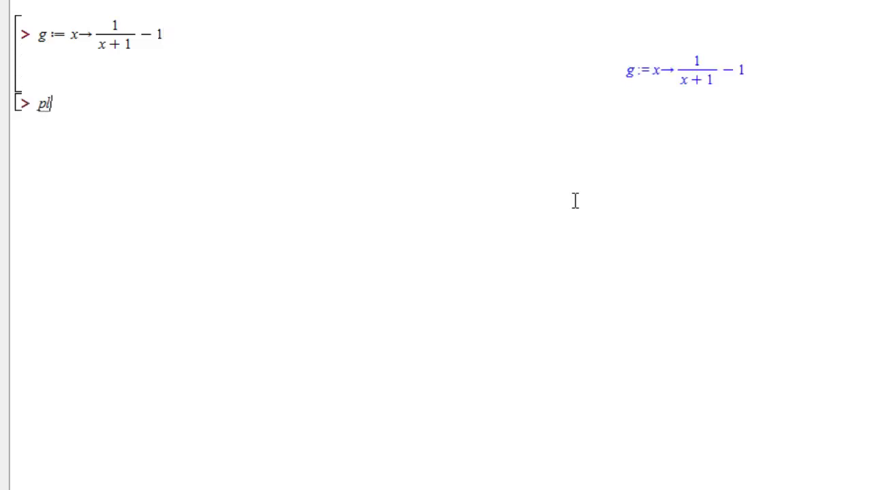
text(ot(g(x)))
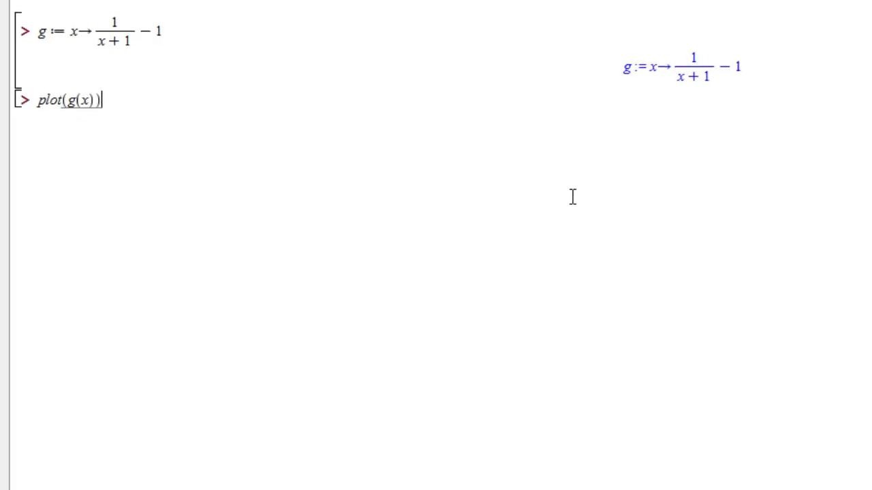
Run plot(g(x)) to graph g from −10 to 10, with a vertical line near x = −1
key(Return)
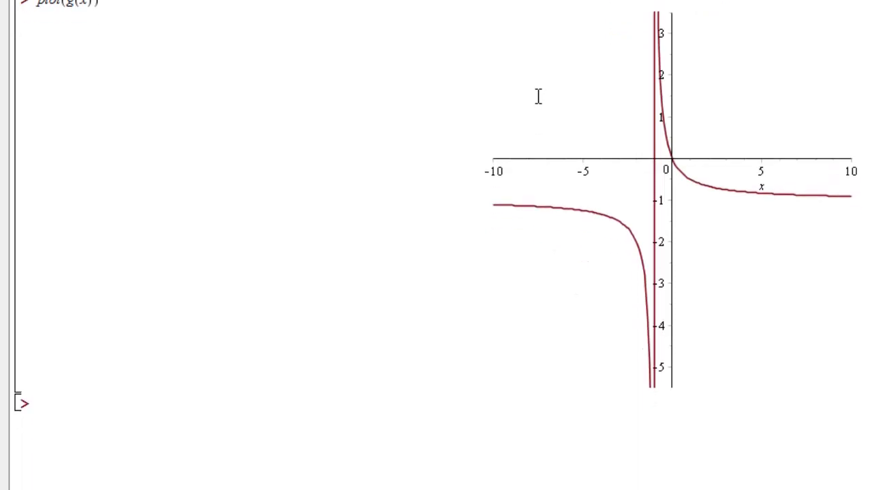
Run plot(g(x), discont = true) to redraw g's two branches without the vertical line at x = −1
text(plot(g(x))
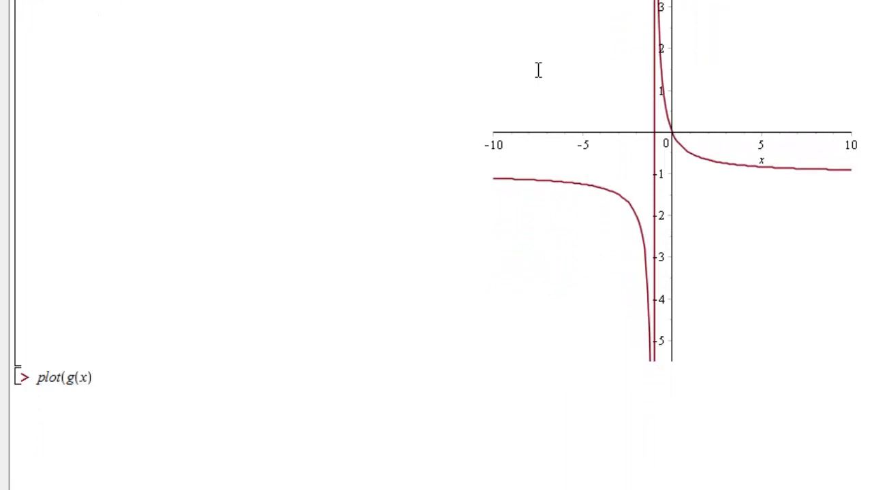
text(,)
text(discont = true)
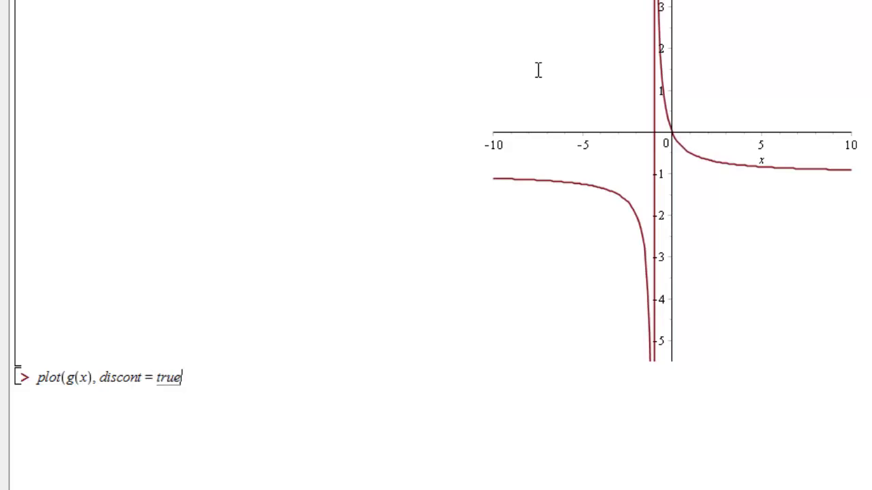
text())
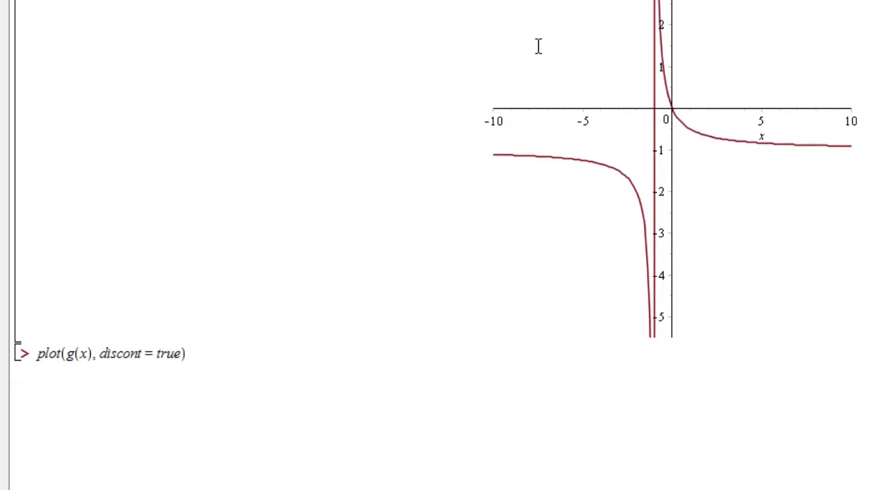
key(Return)
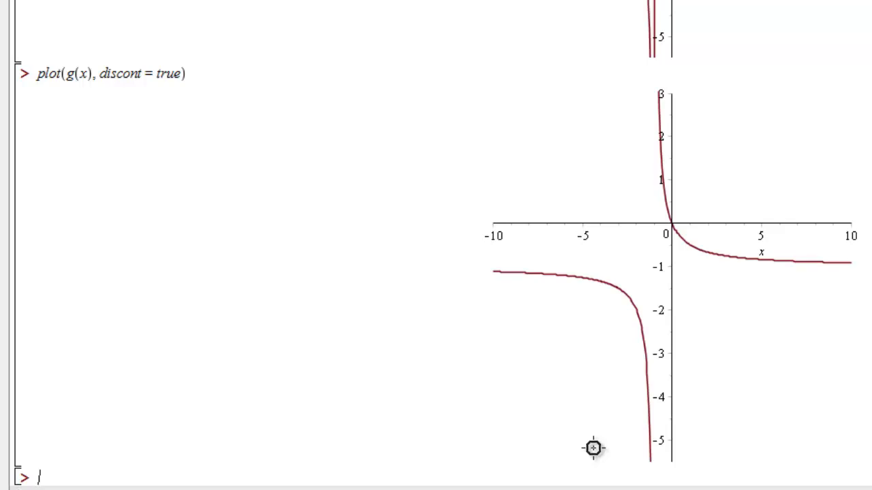
Enter h := x → (x²−1)/(x−1) in 2D math and execute the definition
text(h:=x->1/x)
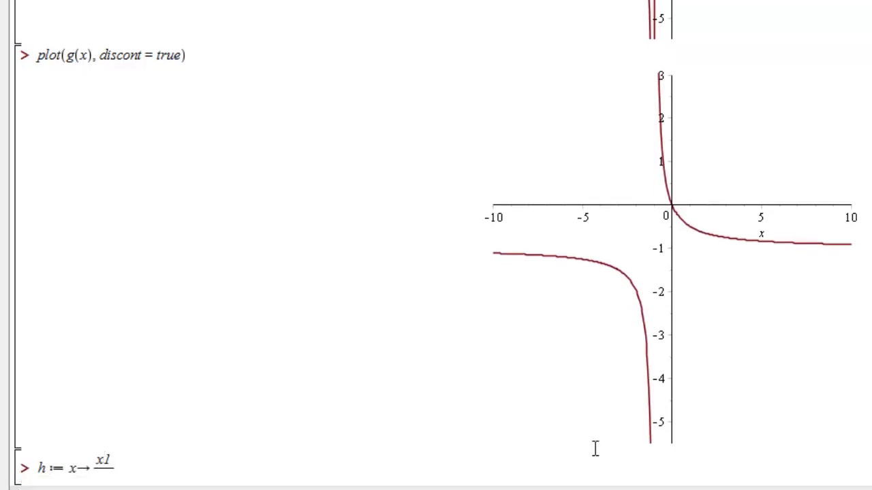
text(^2)
key(Right)
text(-)
key(Down)
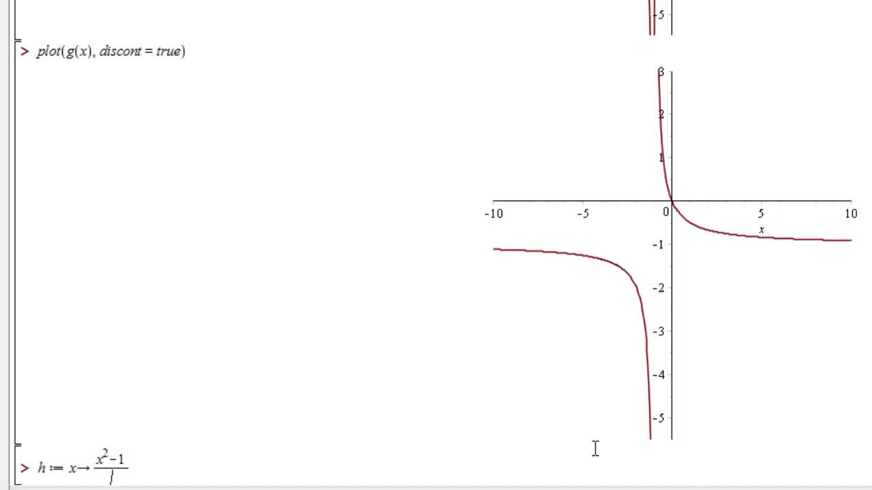
text(x-1)
key(Right)
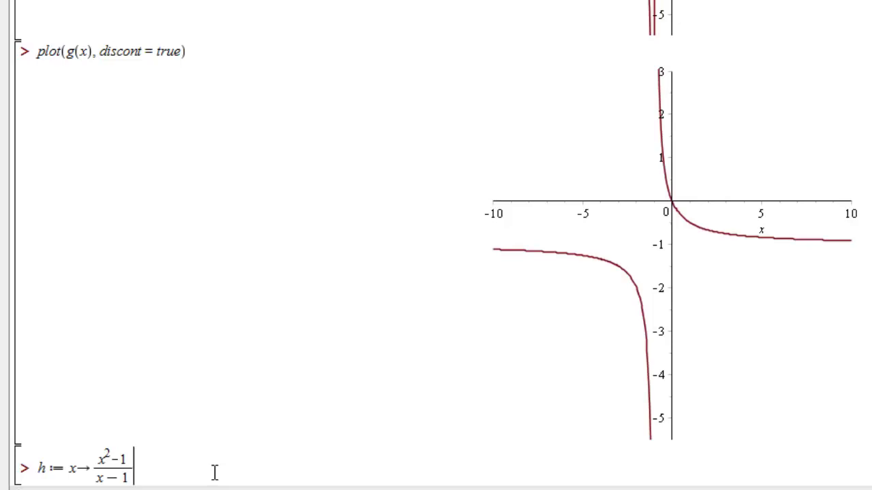
key(Return)
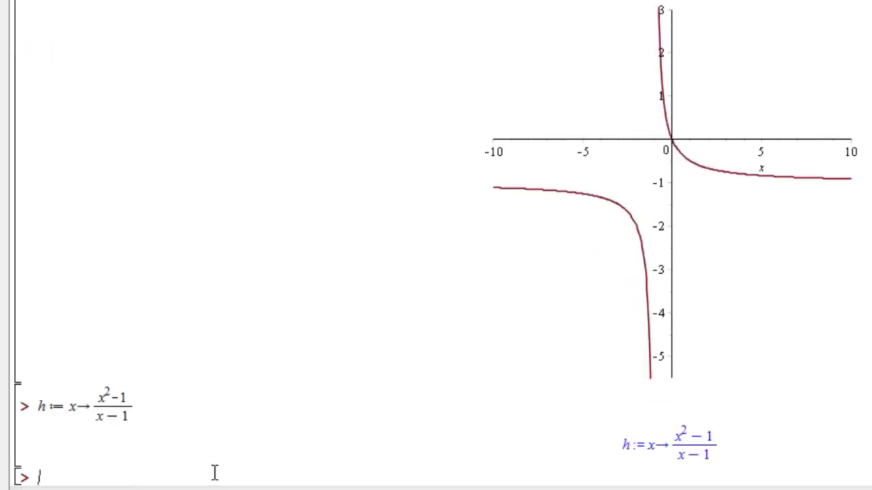
Plot h(x) plainly and with discont = true; both show an unbroken straight line
text(plot(h(x)))
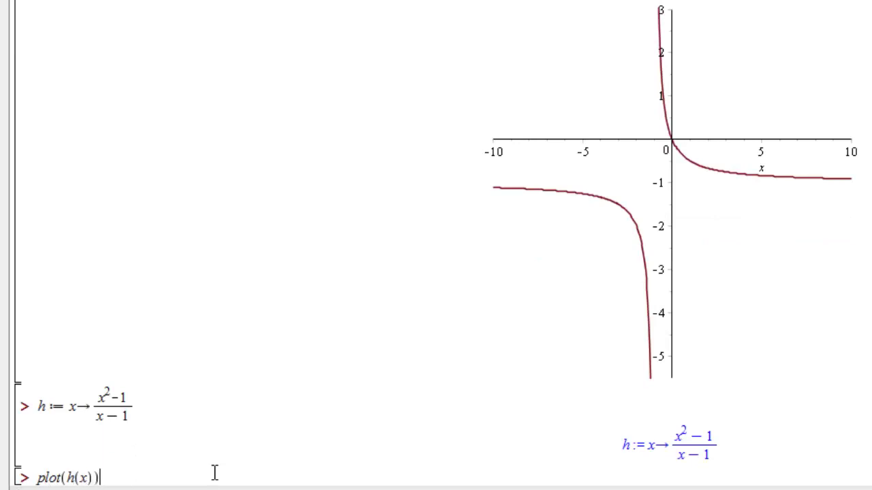
key(Return)
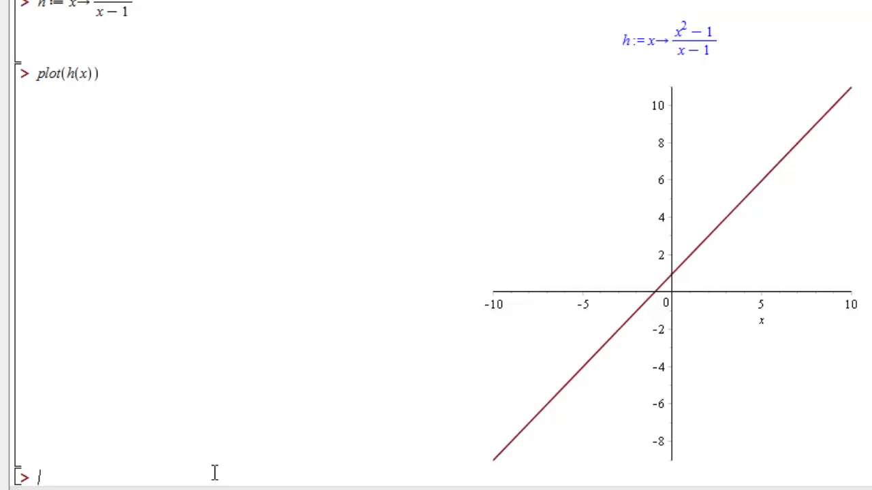
text(plot(h(x))
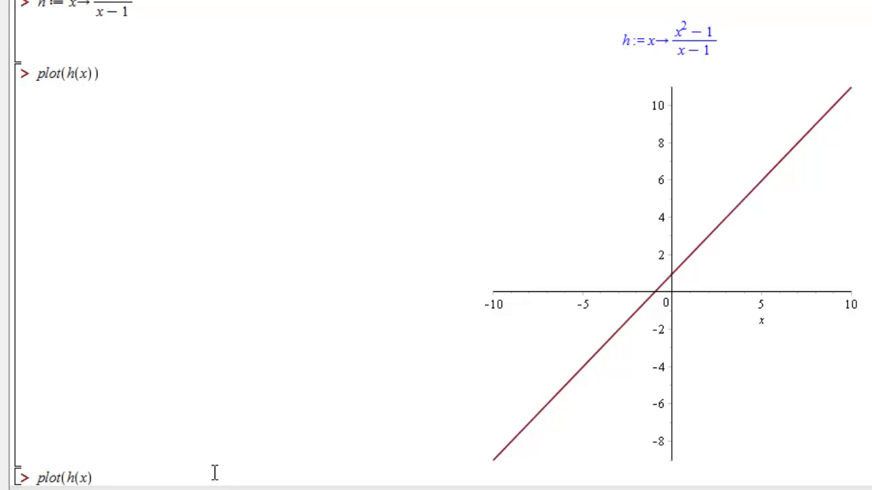
text(, discont =)
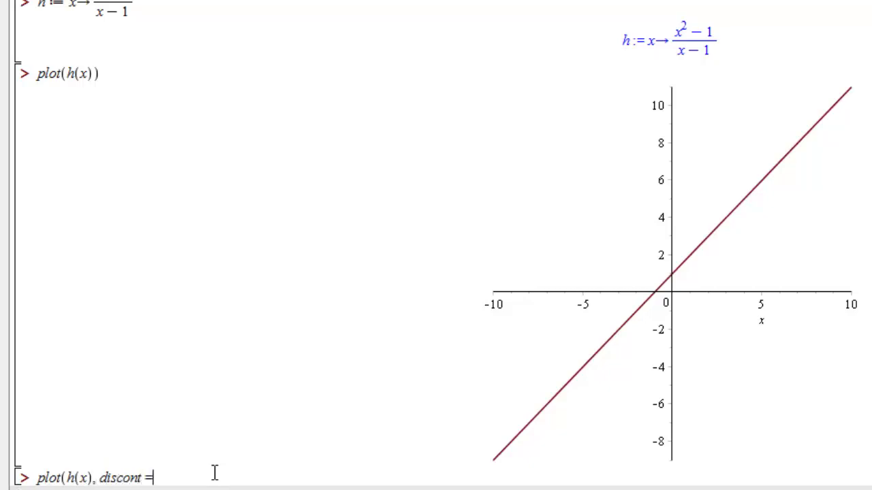
text( true))
key(Return)
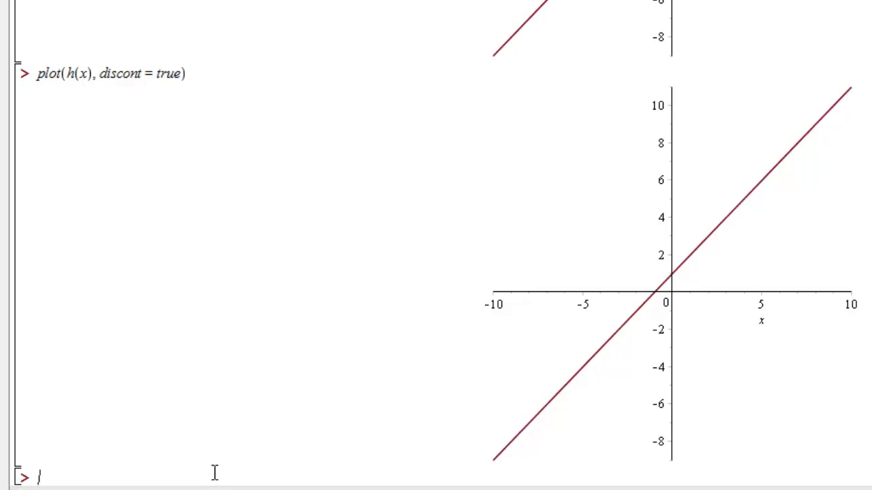
text(plot(h()
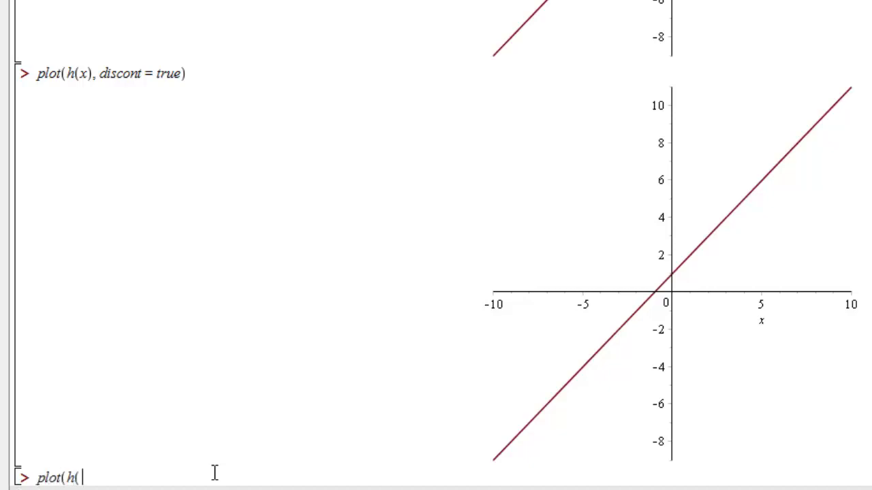
text(x), discon)
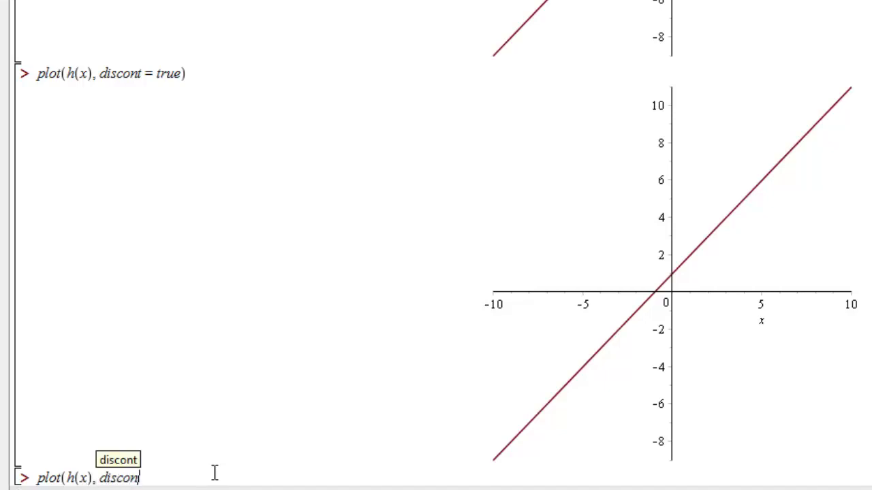
text(t)
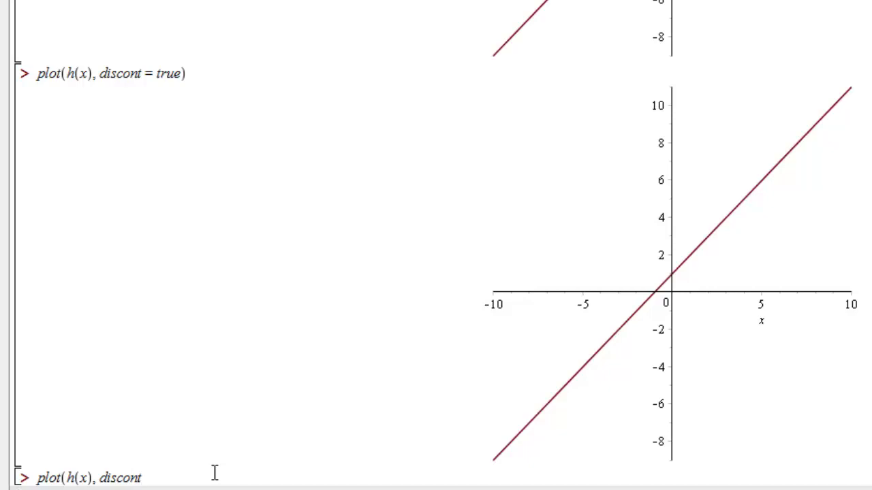
text( = [showremo)
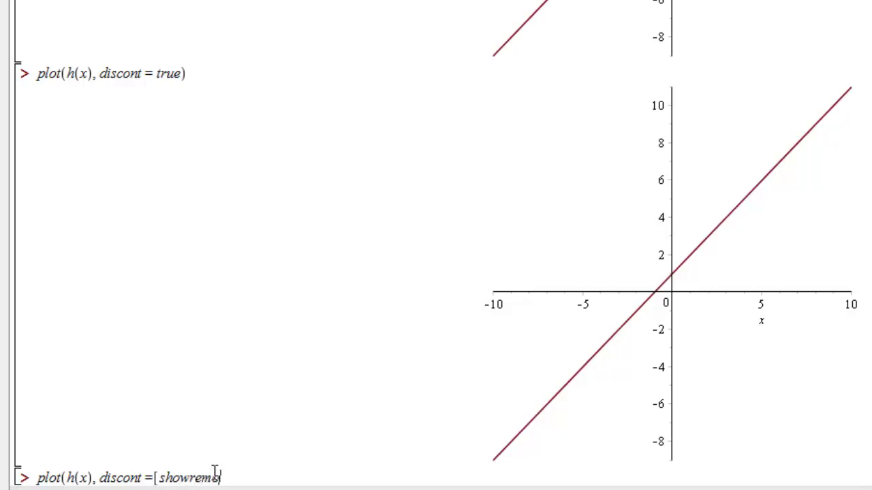
text(vable]))
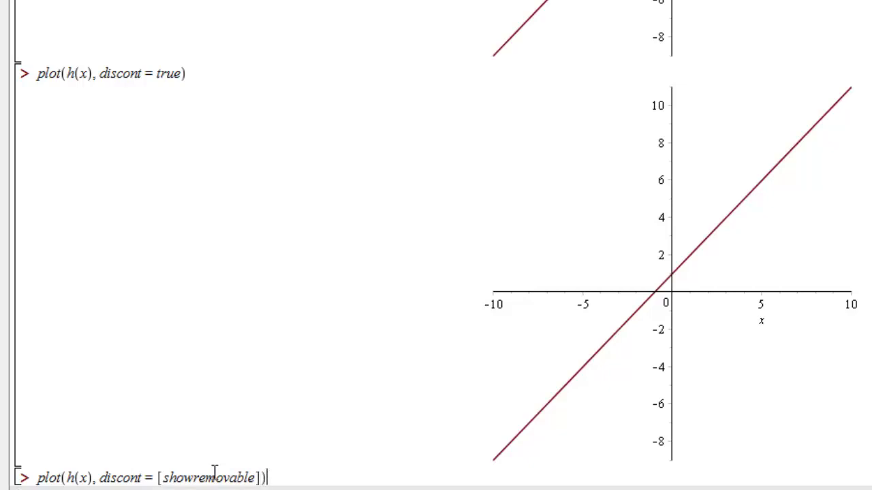
Run plot(h(x), discont = [showremovable]) to mark the hole at (1, 2) with an open circle
key(Return)
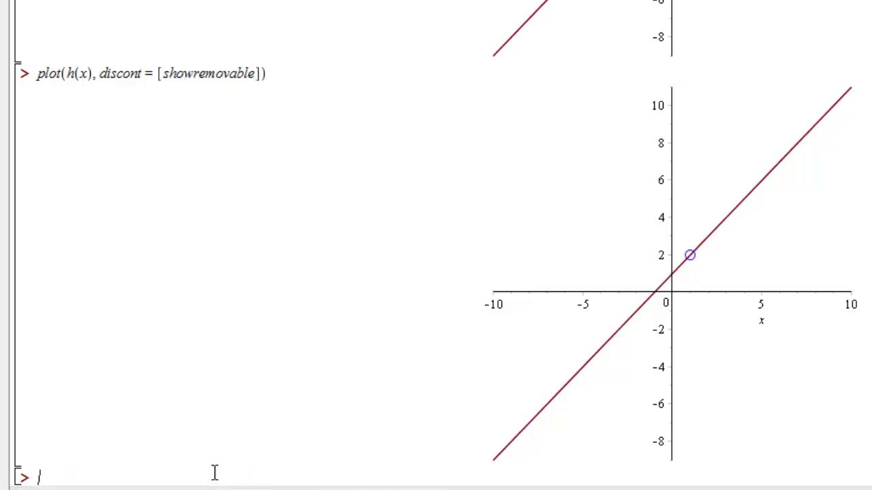